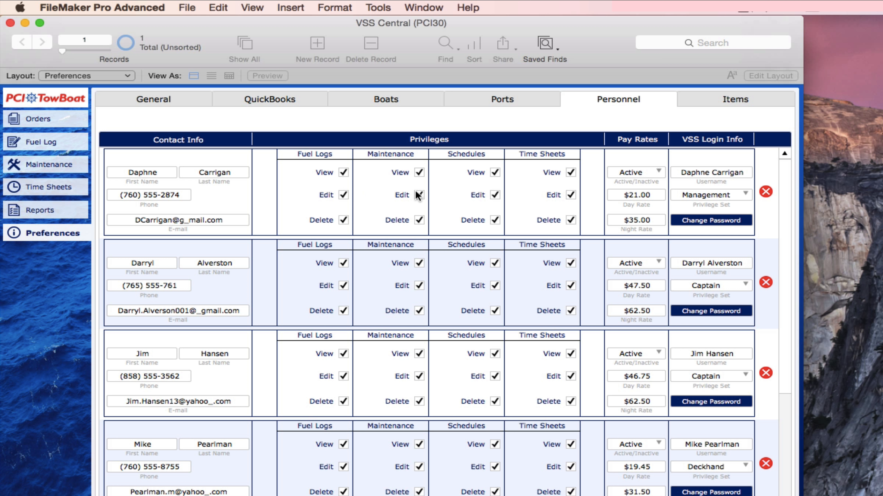
Step: Show Time Sheets for This Year filtered to one staff member, narrowing the list to six timers
mouse_move(418, 195)
mouse_move(552, 375)
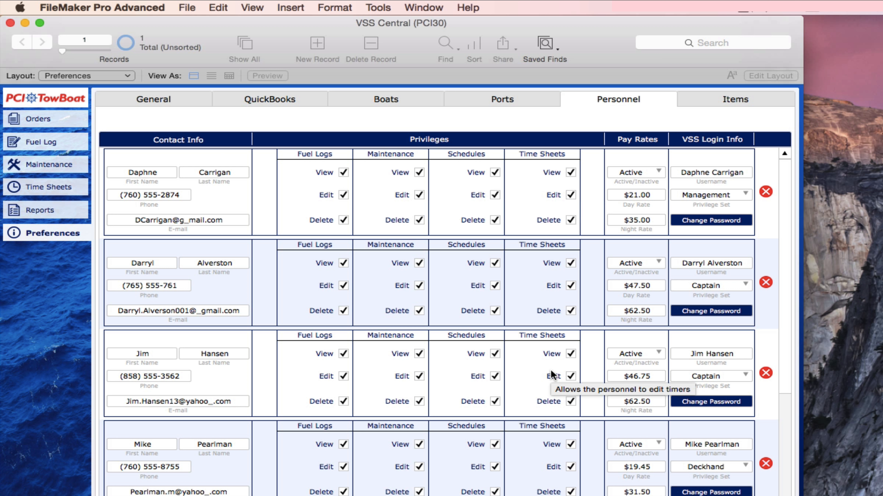
mouse_move(520, 354)
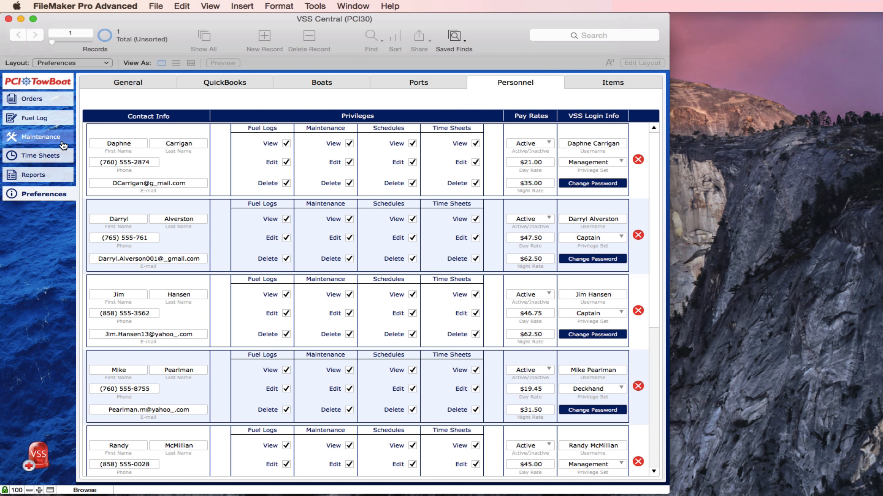
click(41, 161)
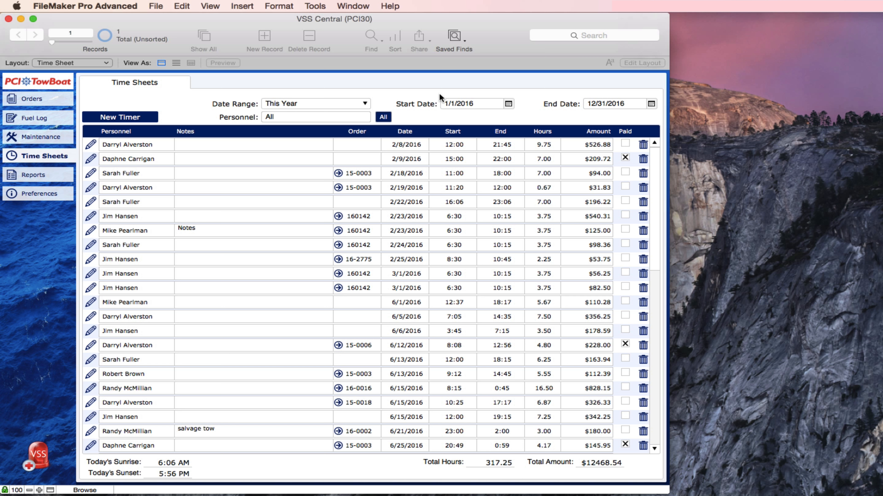
click(331, 103)
click(331, 103)
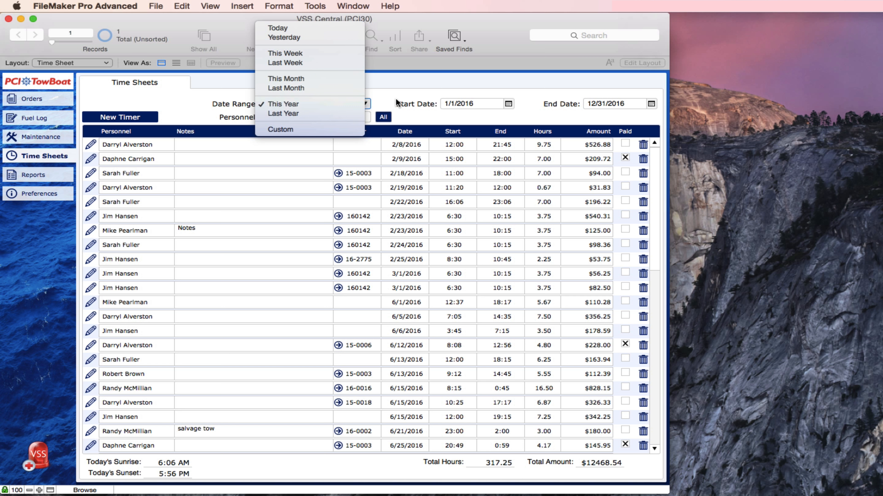
click(348, 117)
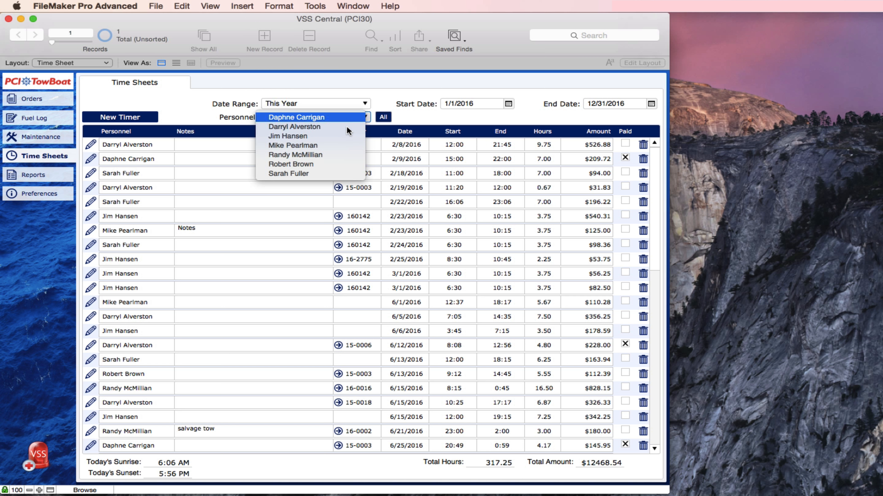
key(Escape)
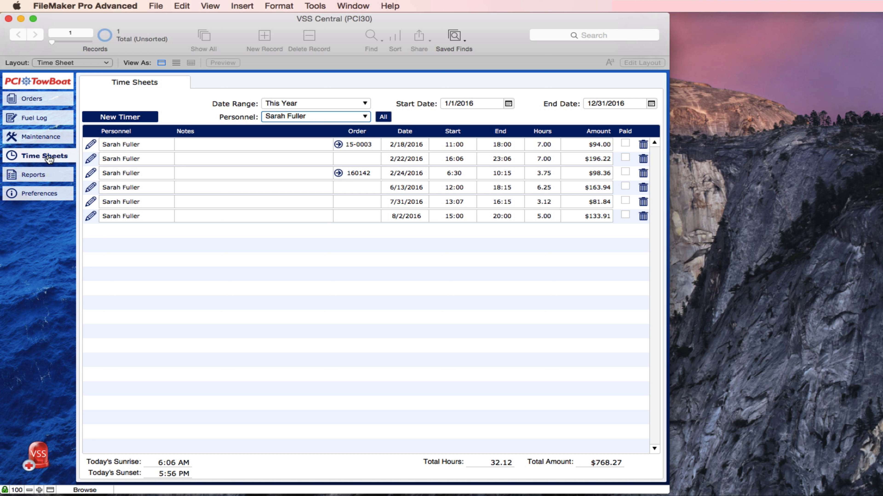
Step: Show all time sheet records as a list, then omit Paid entries to leave 43 of 56
click(174, 63)
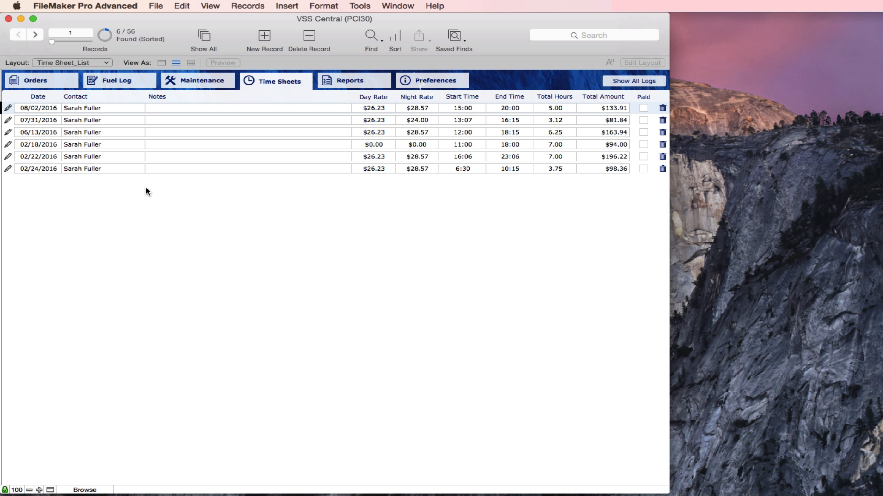
click(206, 35)
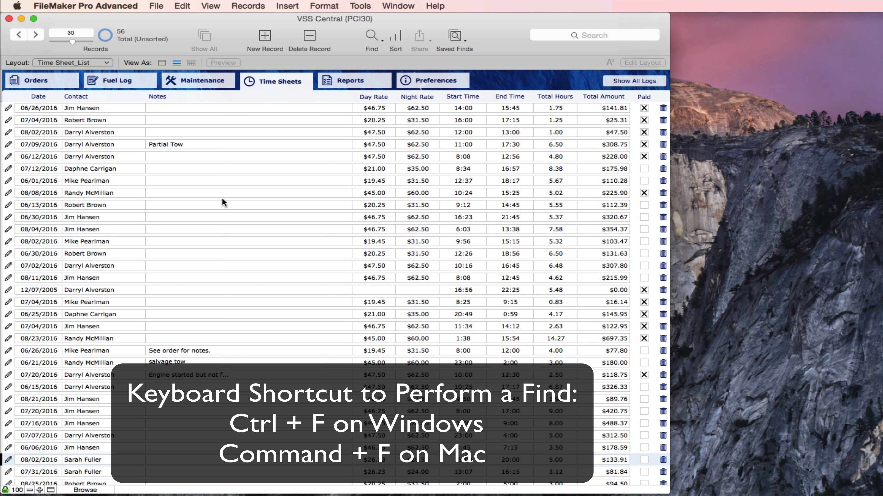
click(372, 33)
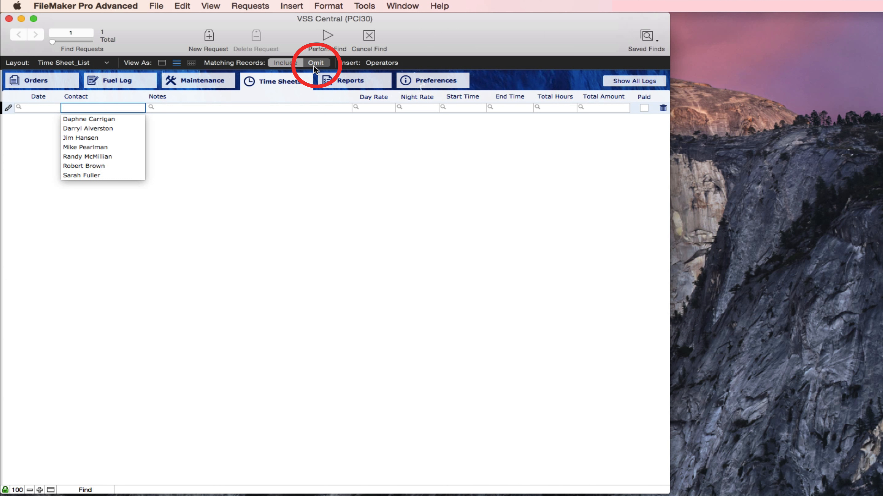
click(314, 66)
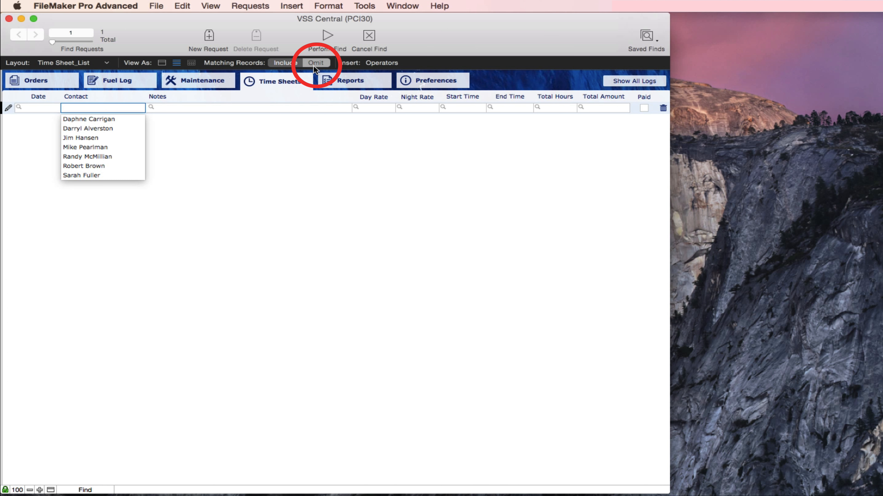
click(643, 108)
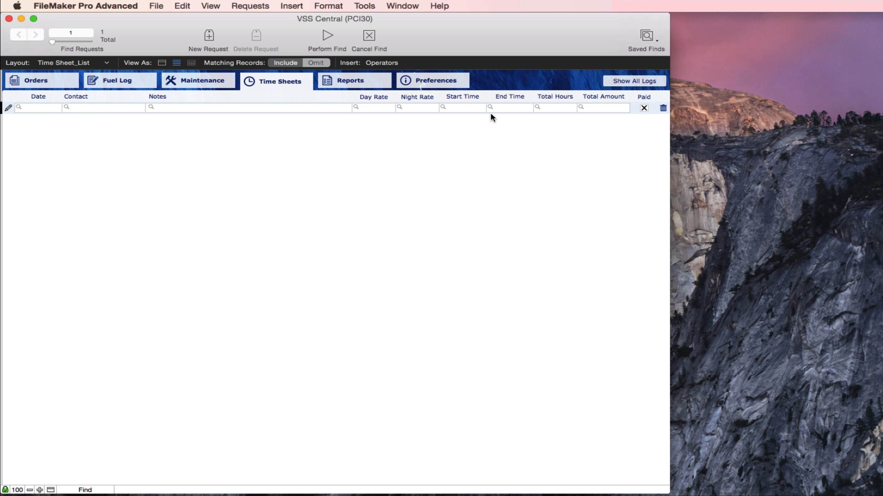
click(328, 38)
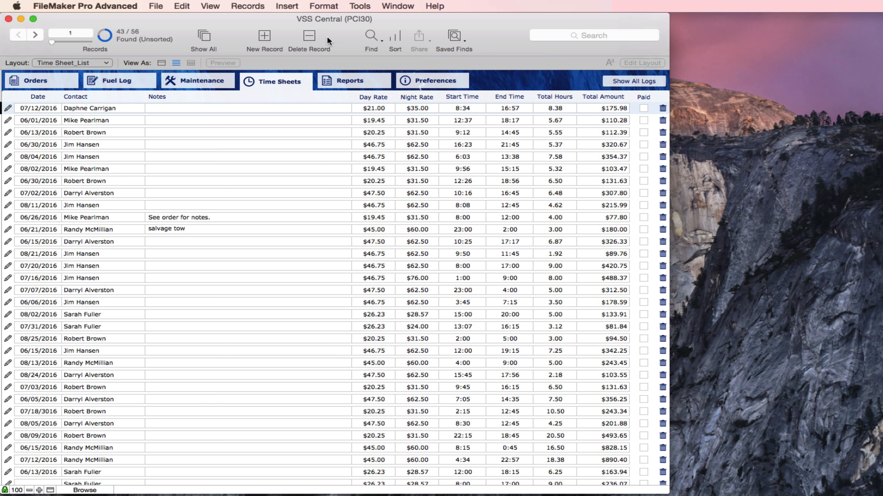
Step: Return to the Time Sheets layout listing every staff member's 2016 entries, totaling $12343.54
click(280, 84)
click(139, 118)
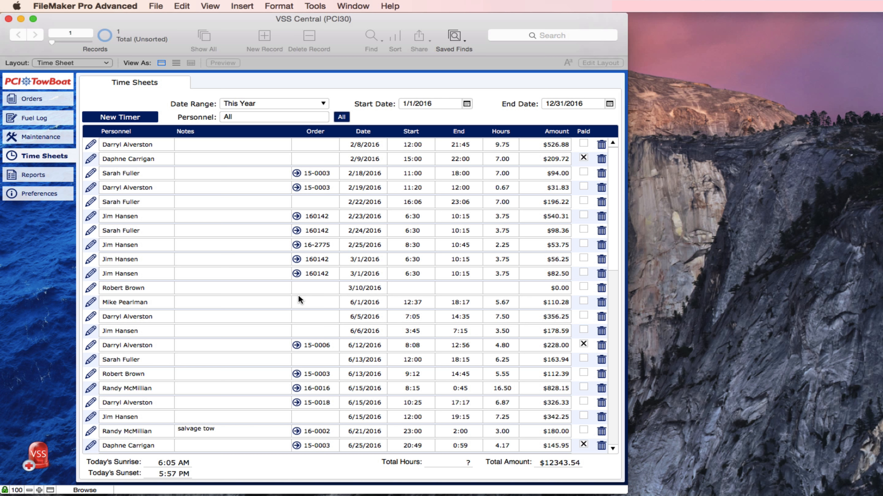
Step: Create a 3/11/2016 timer entry for the staff member on order 16-0001, filling in 13:45–20:30 and $183.02
click(99, 120)
drag(109, 31, 611, 21)
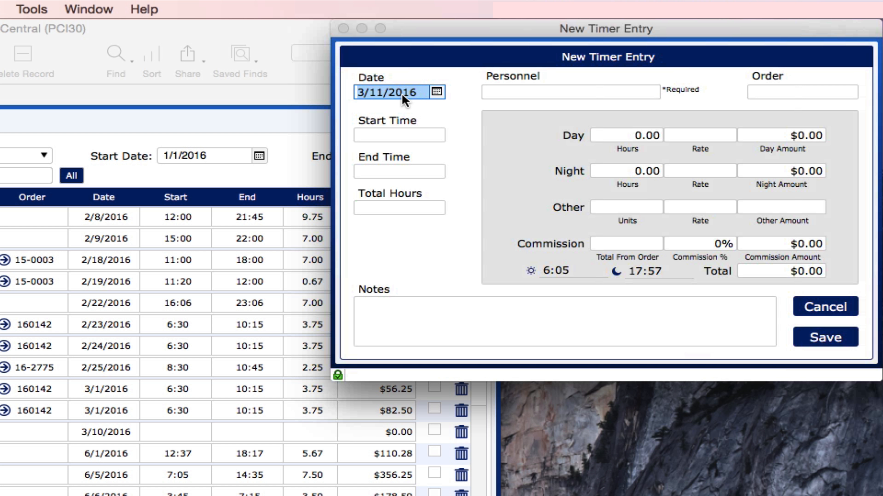
click(438, 93)
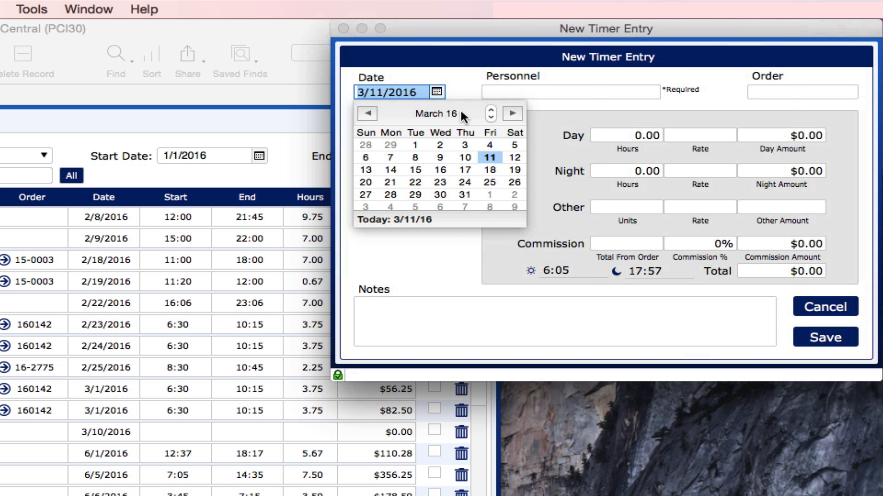
click(653, 91)
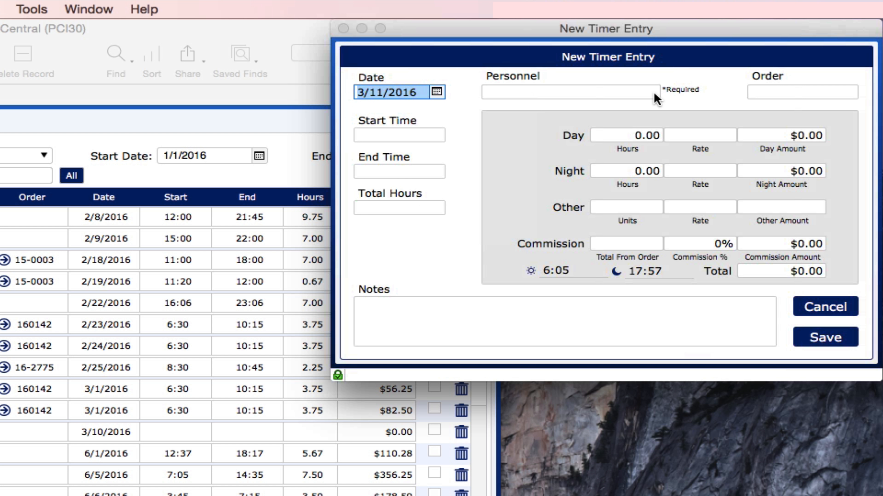
click(654, 94)
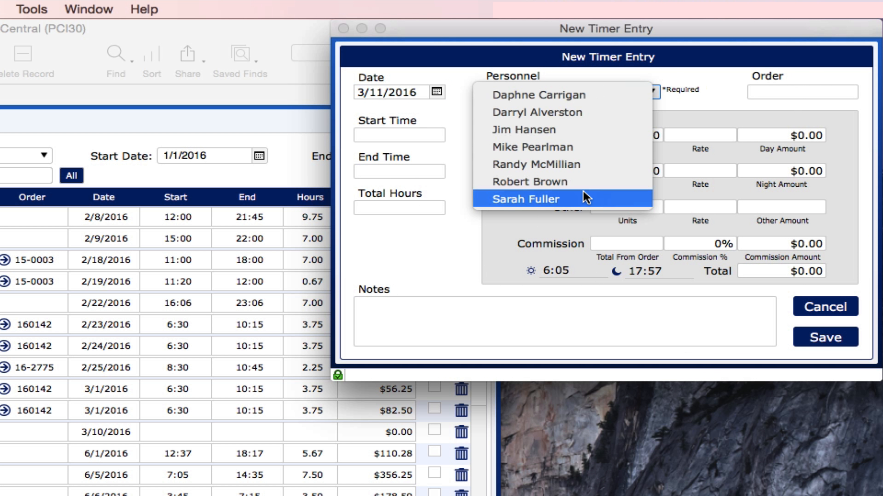
click(584, 198)
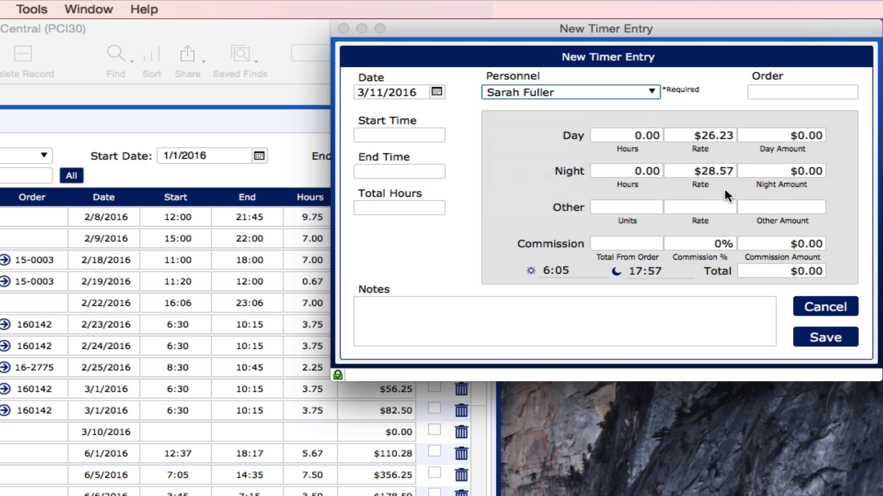
click(780, 91)
text(16-0001)
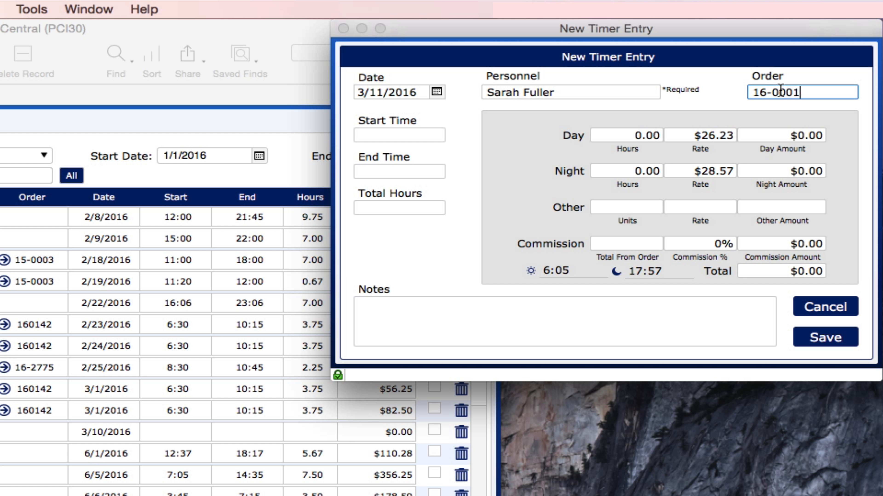
click(717, 102)
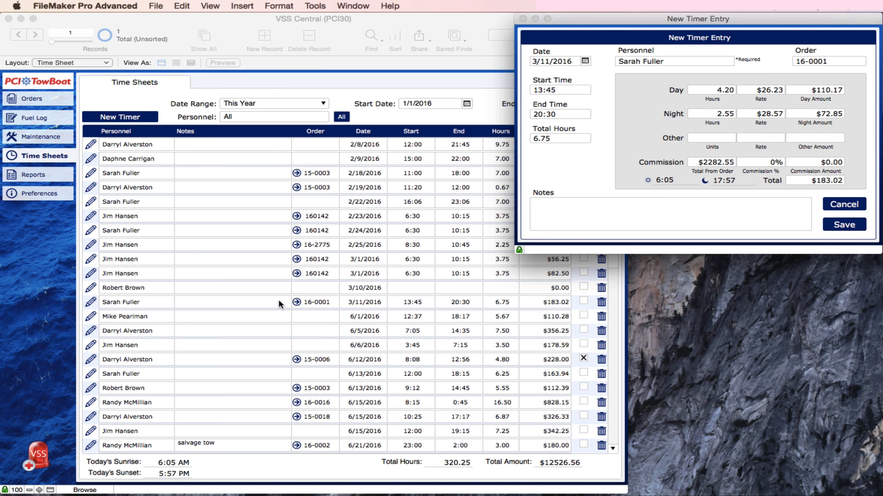
Step: Open order 16-0001 from its time sheet row beside the timer entry to compare tow times
click(297, 303)
click(296, 302)
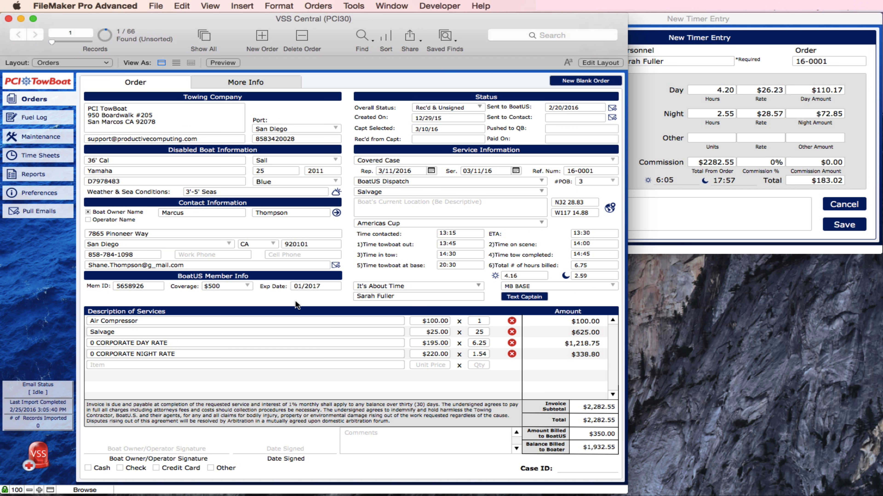
click(810, 30)
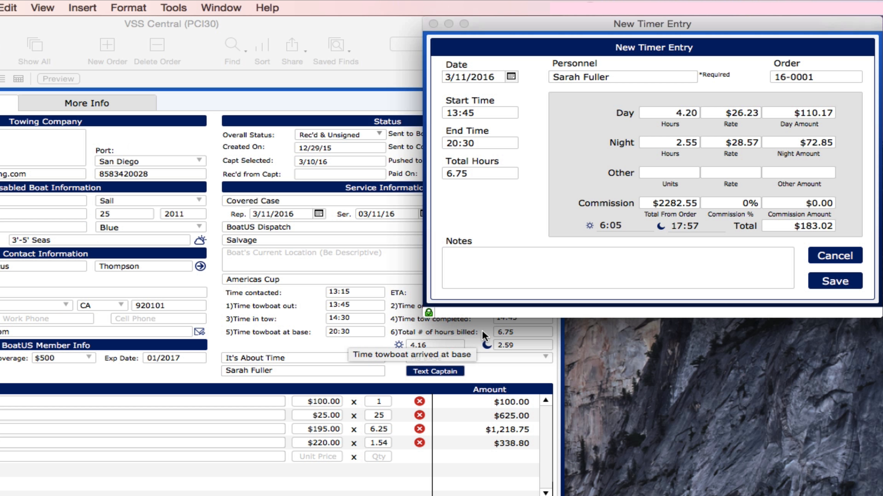
mouse_move(512, 330)
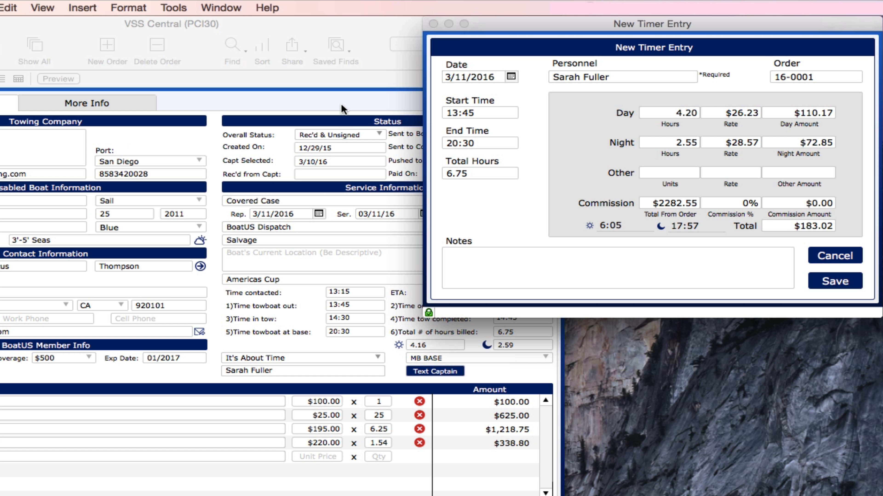
click(341, 96)
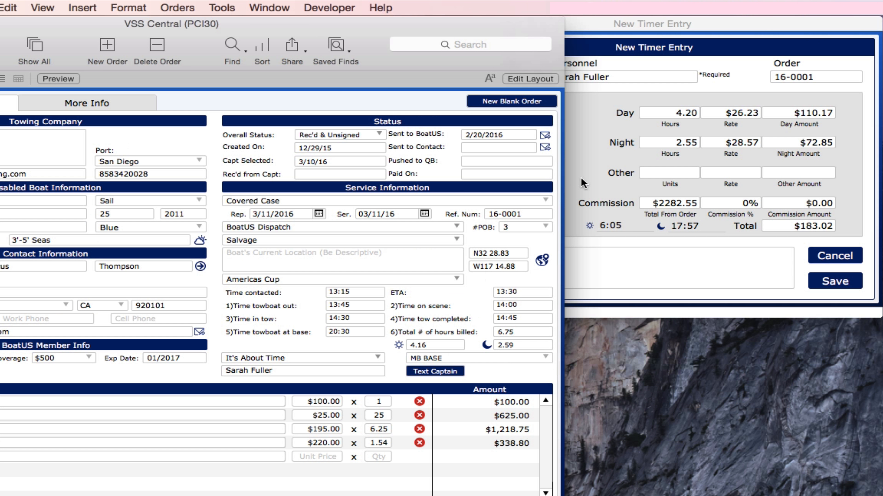
click(592, 141)
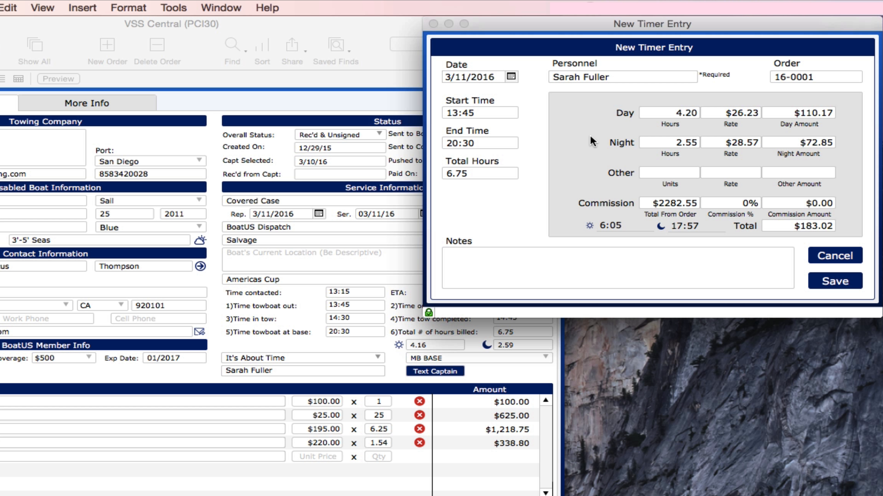
click(488, 113)
click(491, 142)
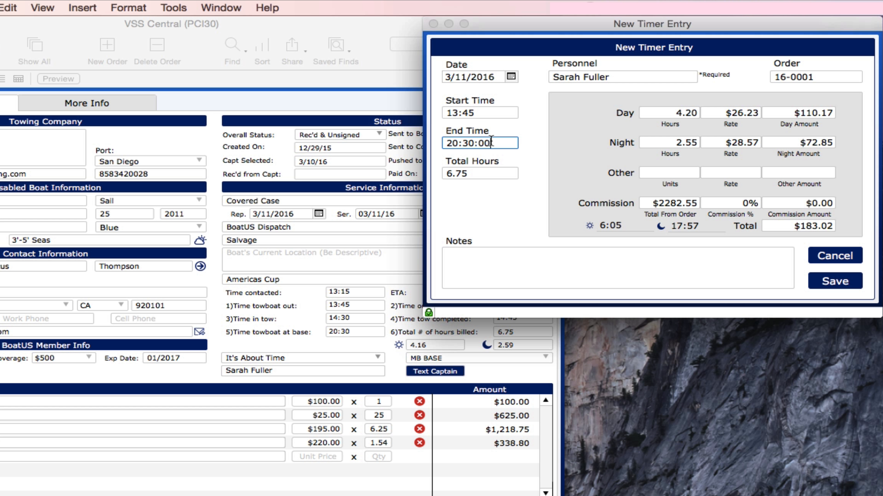
click(670, 203)
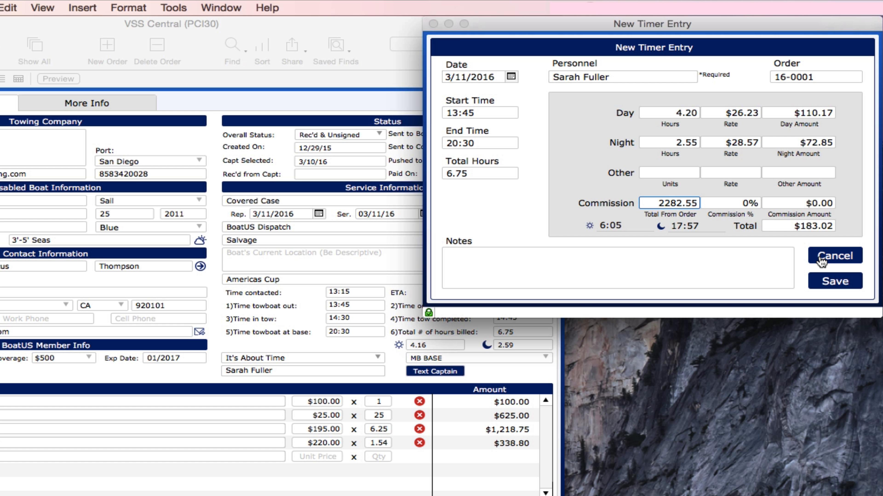
click(563, 148)
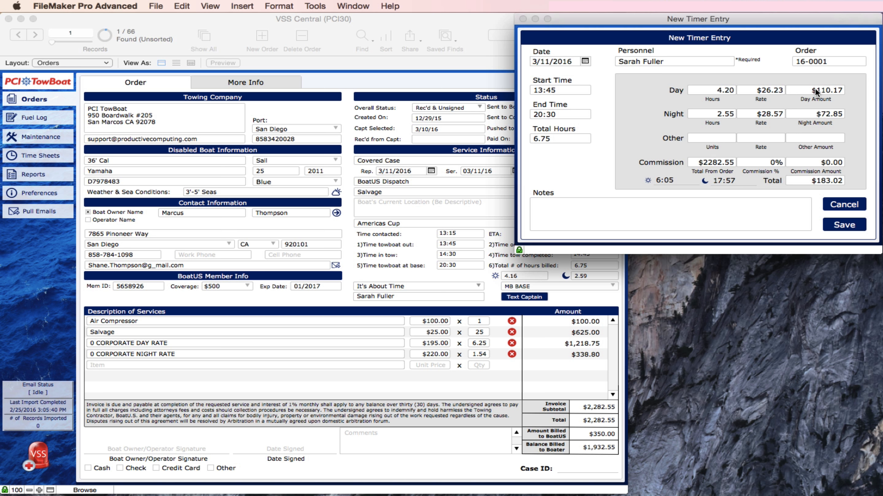
click(717, 136)
Step: Charge 25 Other units at a $20.00 rate, making the Other Amount $500.00
click(771, 138)
text(20)
click(697, 137)
text(25)
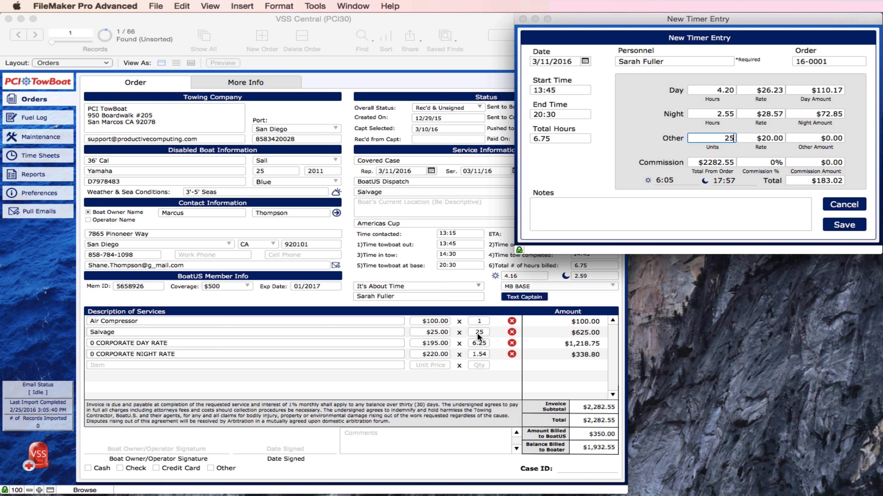
click(629, 133)
click(720, 161)
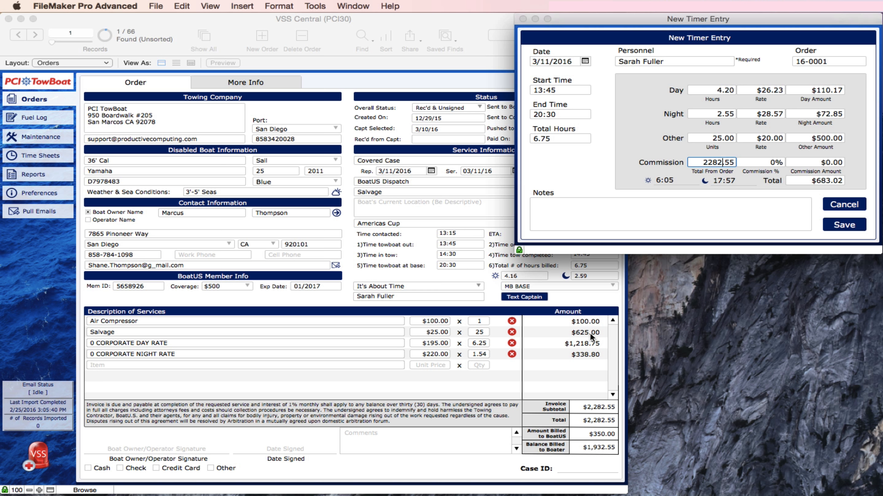
Step: Change Total From Order to 1557 and Commission % to .2, giving a $311.51 commission
drag(704, 162, 720, 162)
text(1557)
click(760, 161)
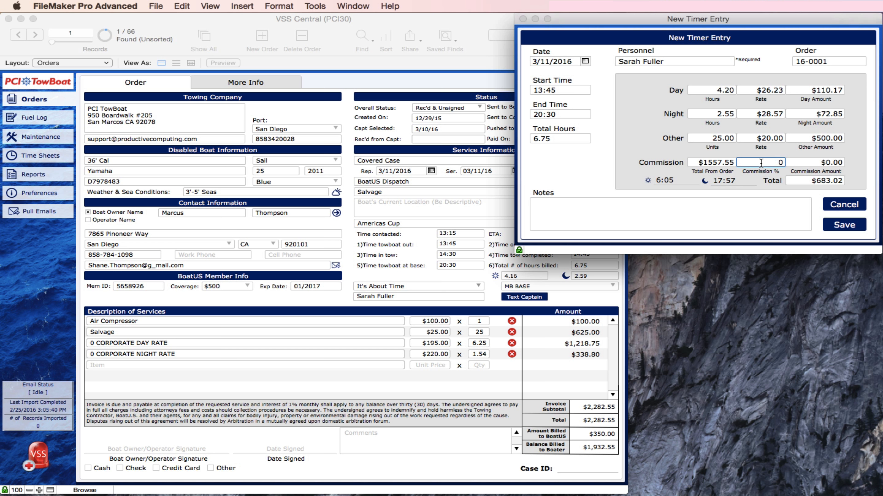
text(.2)
click(657, 138)
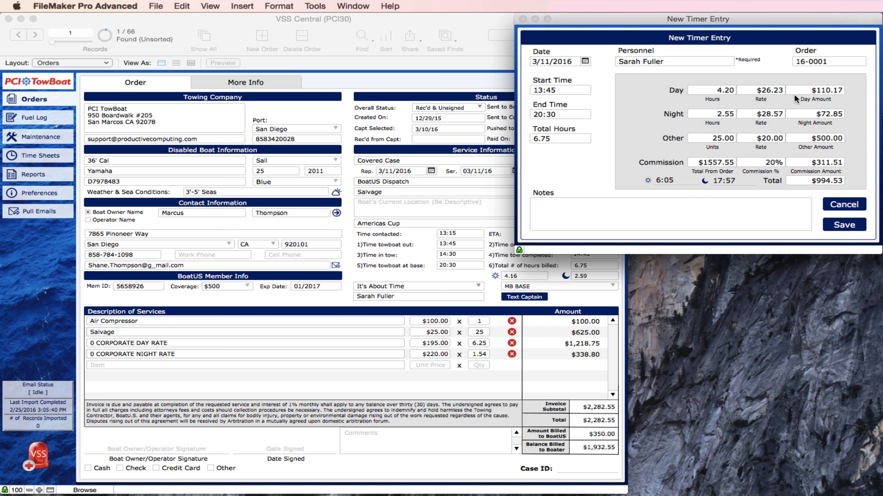
Step: Set both the Day Rate and the Night Rate to 0
click(766, 91)
double_click(765, 91)
text(0)
click(761, 113)
double_click(760, 113)
text(0)
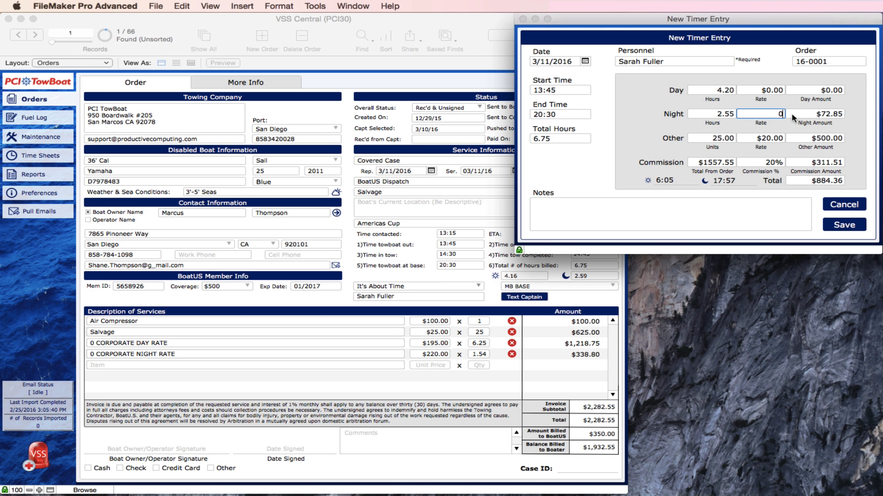
click(847, 144)
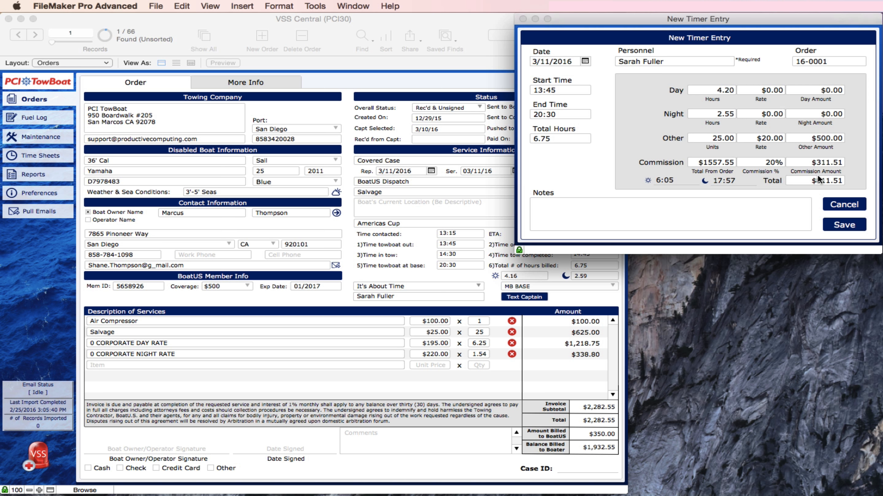
Step: Add the note 'Units = Feet' and save the timer entry
click(759, 208)
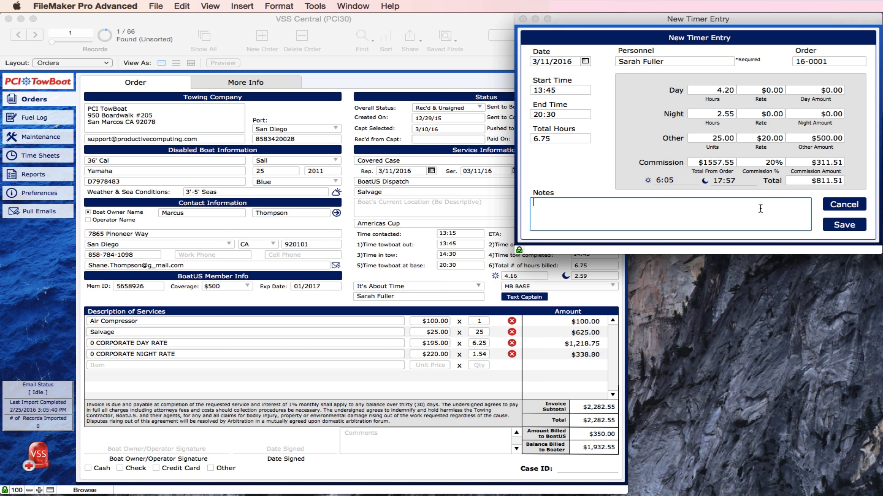
text(Units = Feet)
click(841, 226)
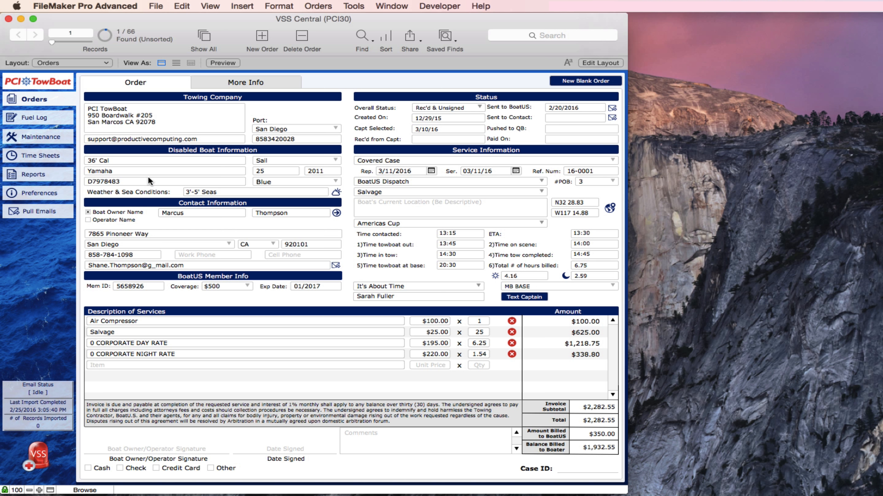
click(43, 158)
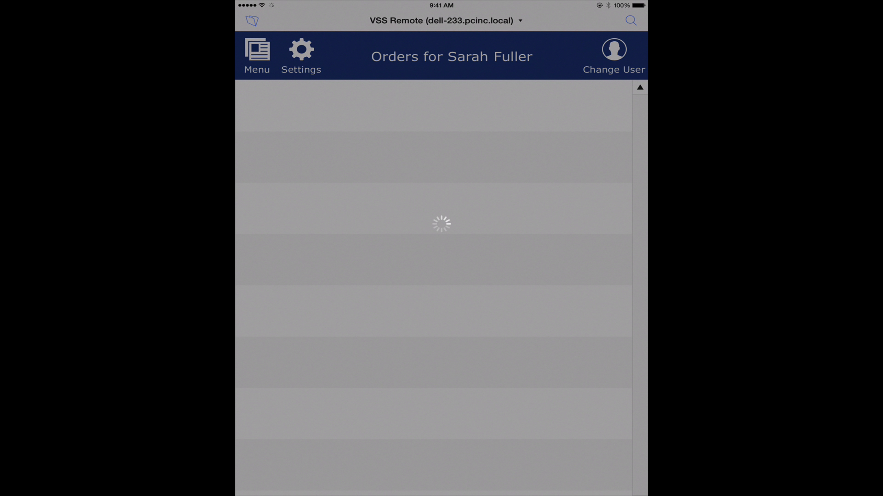
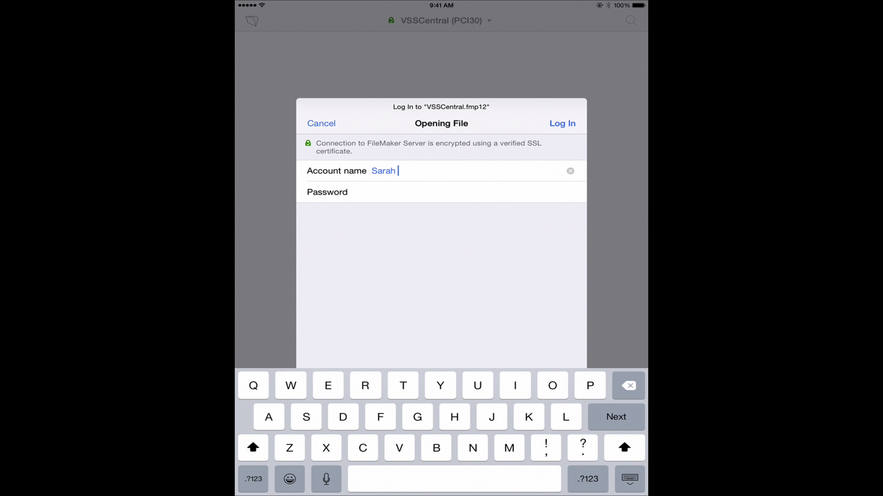
Step: Log in to VSS Central with the account name and password, then open Time Sheets
click(372, 192)
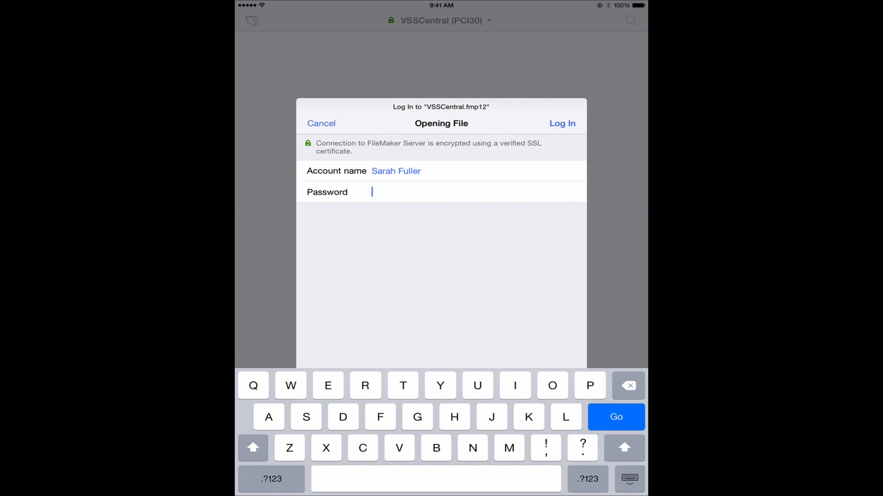
text(123)
key(Return)
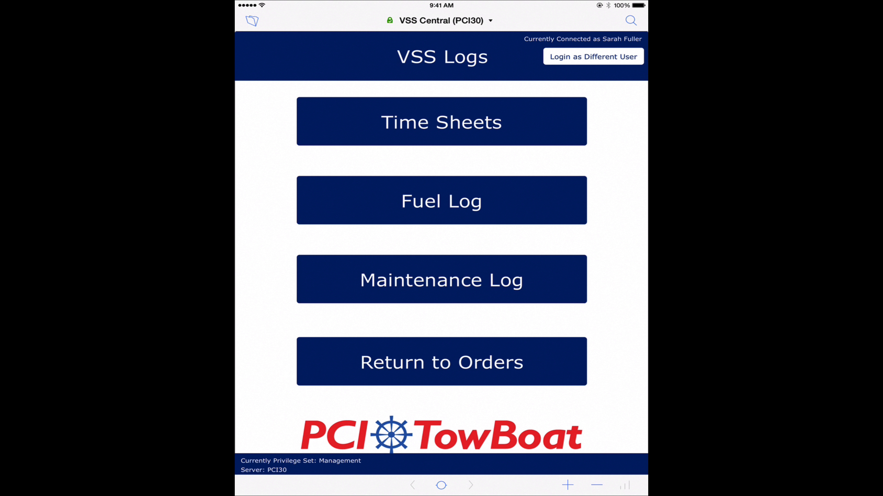
click(441, 122)
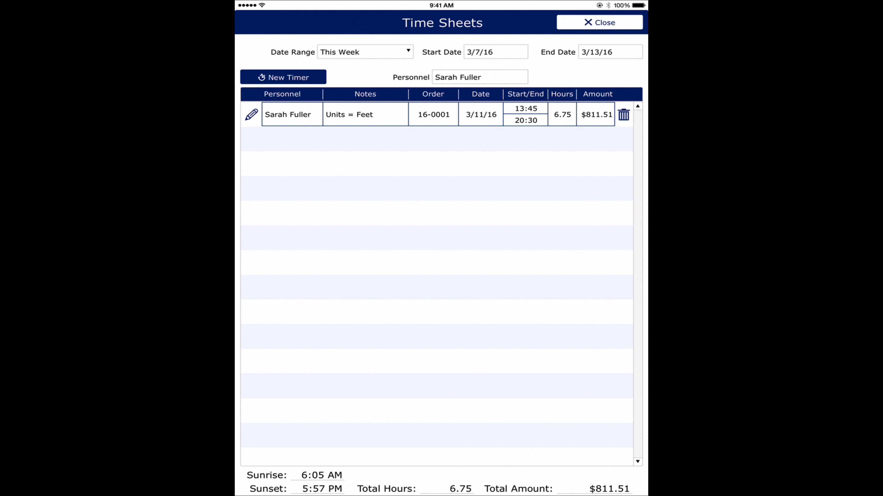
Step: Start a new timer entry for order 16-0002 so its times fill in
click(283, 77)
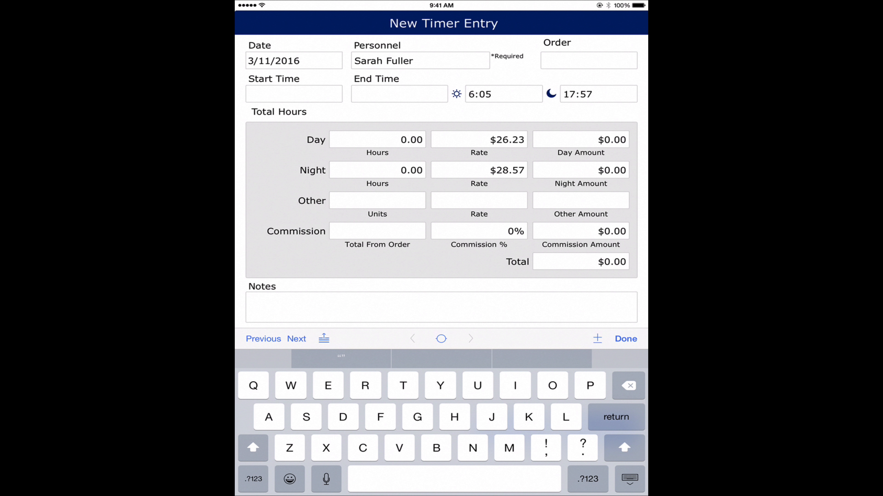
click(589, 60)
click(253, 479)
text(1)
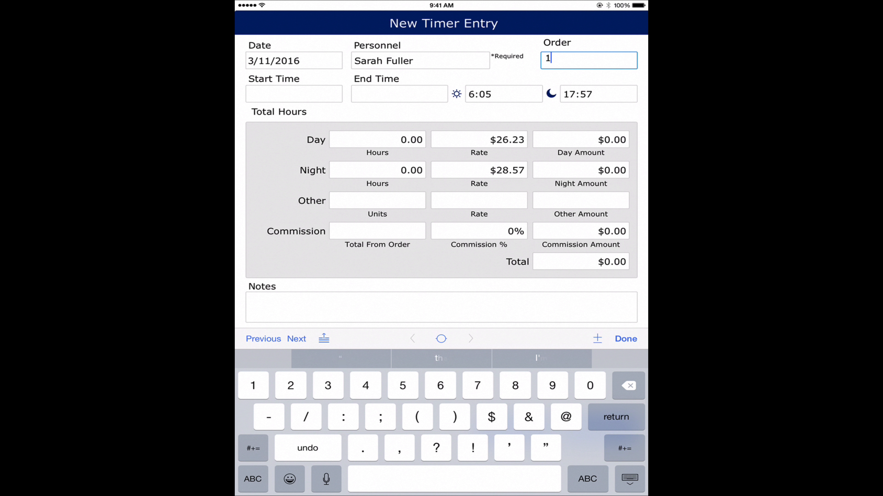
text(6-0002)
key(Return)
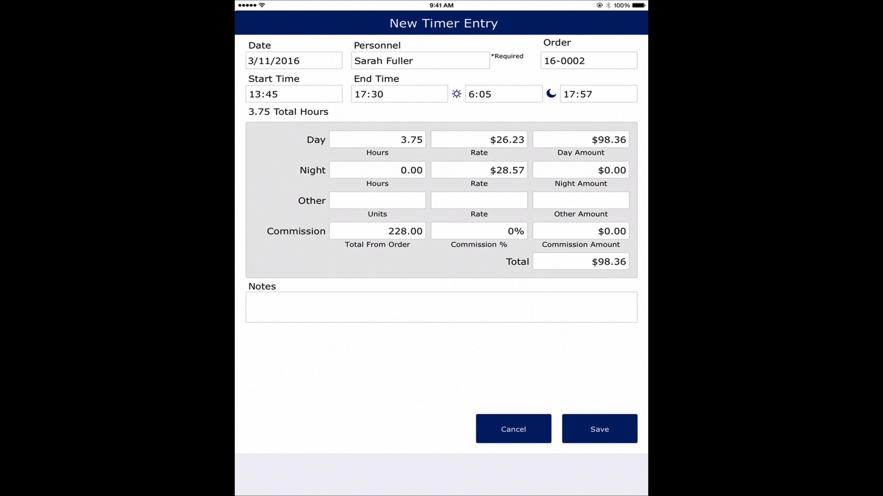
Step: Set the commission to .20, add the note 'Quick tow.', and save the entry
click(486, 231)
text(.20)
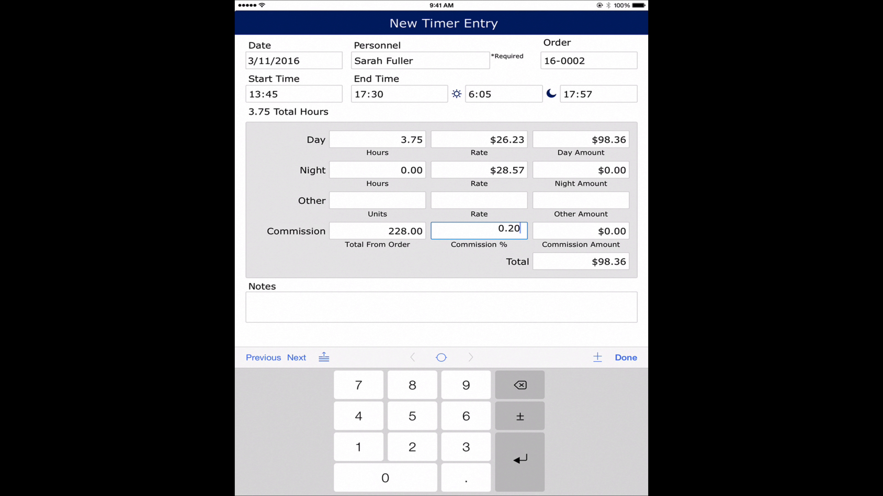
click(441, 307)
text(Quick tow)
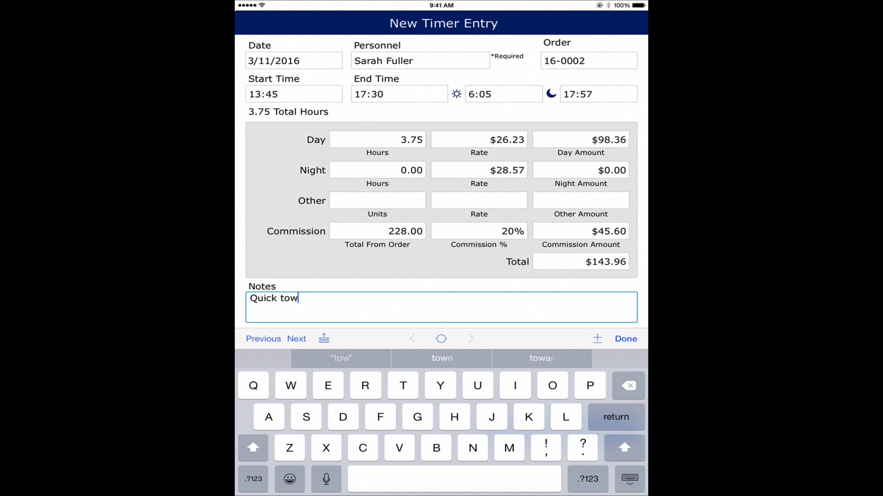
text(.)
click(626, 339)
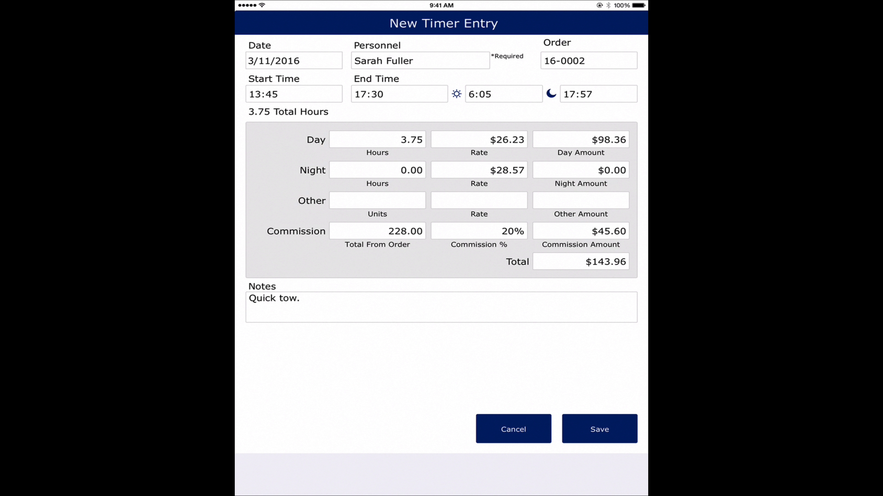
click(599, 429)
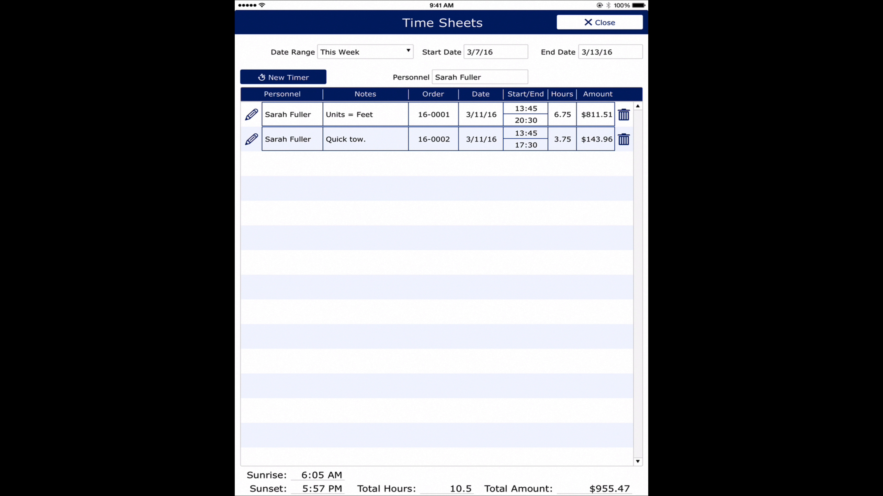
Step: Leave the Personnel selection unchanged and set the Date Range to Custom, leaving start and end dates blank
click(479, 77)
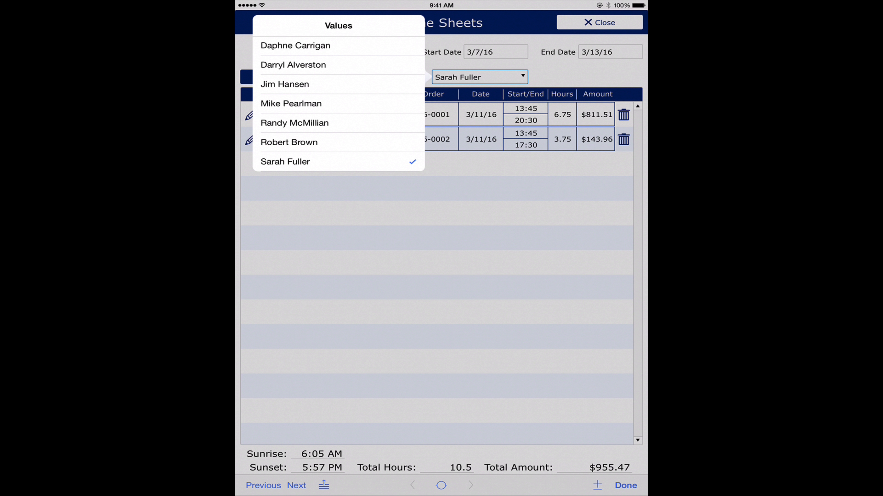
click(625, 485)
click(365, 52)
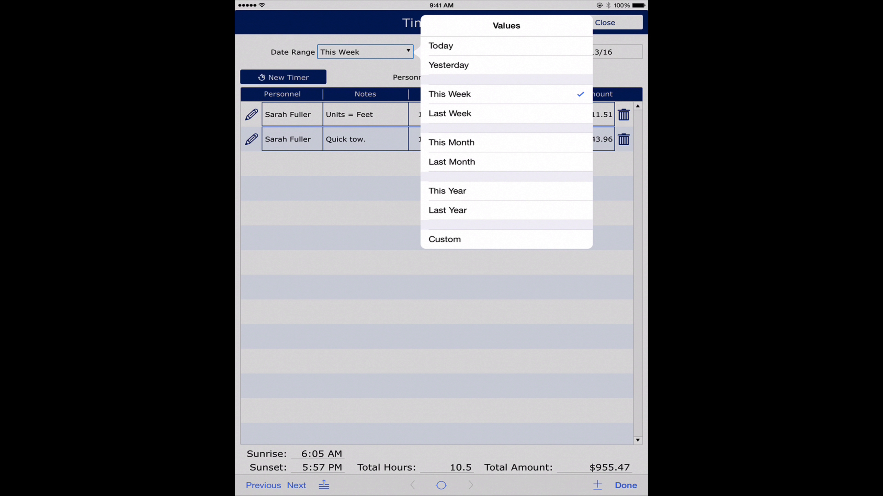
click(445, 239)
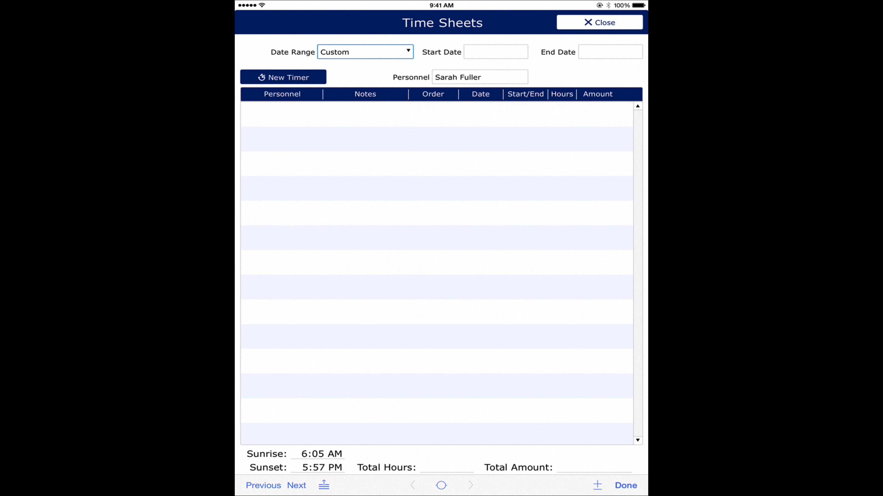
Step: Filter the entries from 6/2/2016 to 6/14/2016, then switch the Date Range to This Year
click(495, 52)
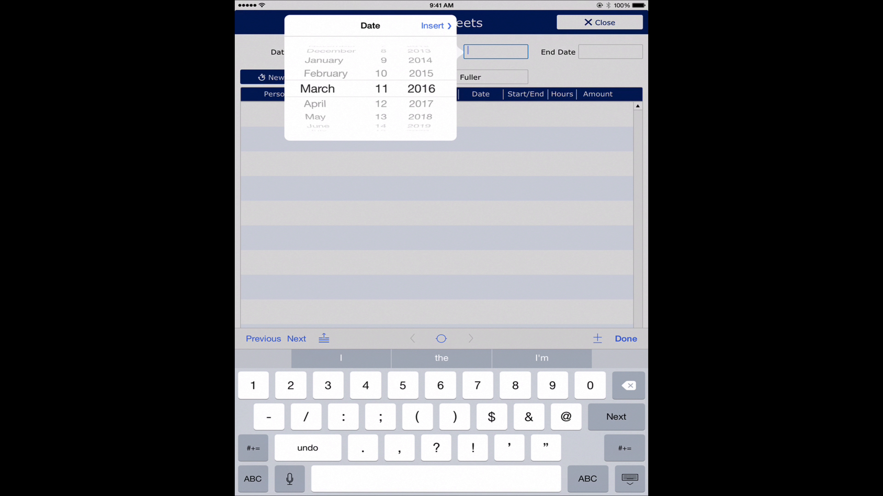
text(6/2/)
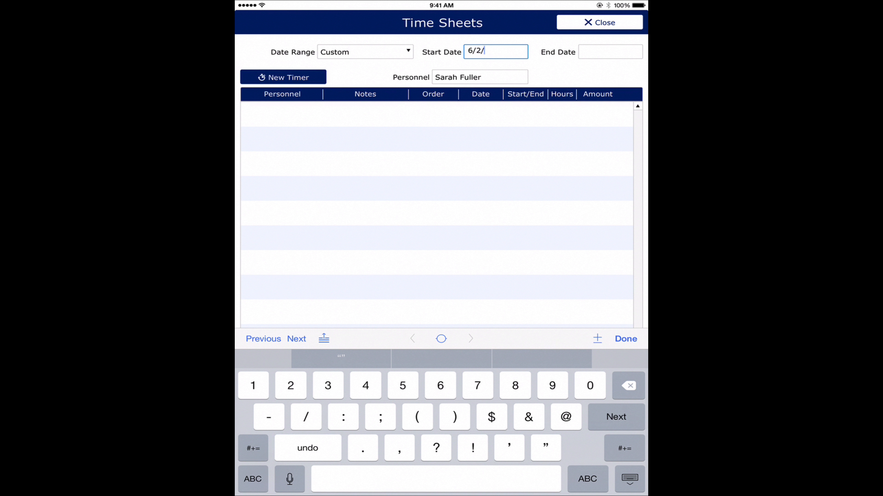
text(2016)
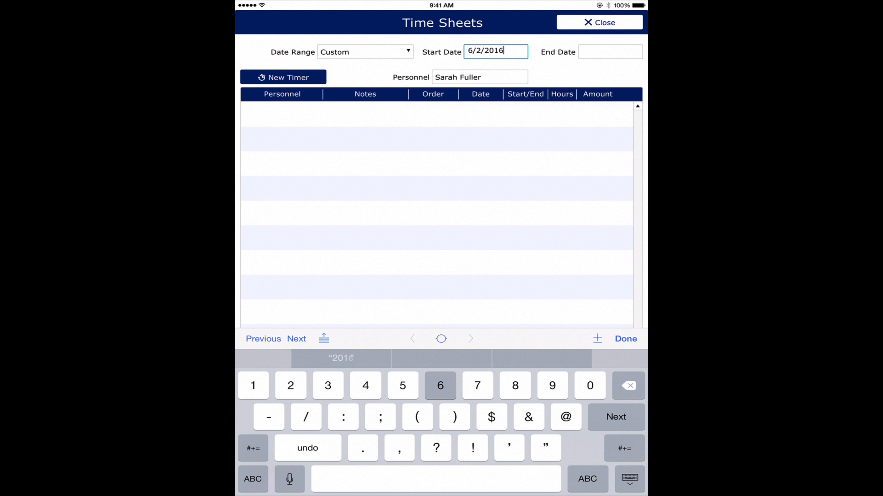
click(611, 51)
text(6/)
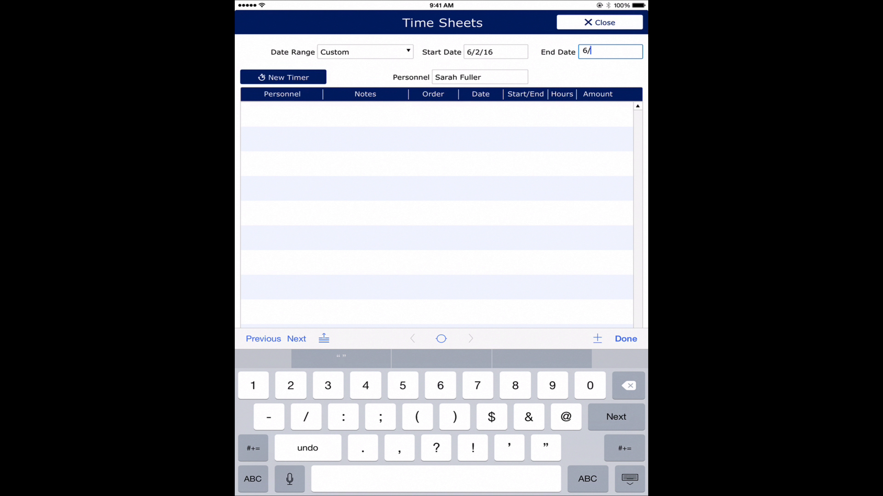
text(14/2016)
click(626, 339)
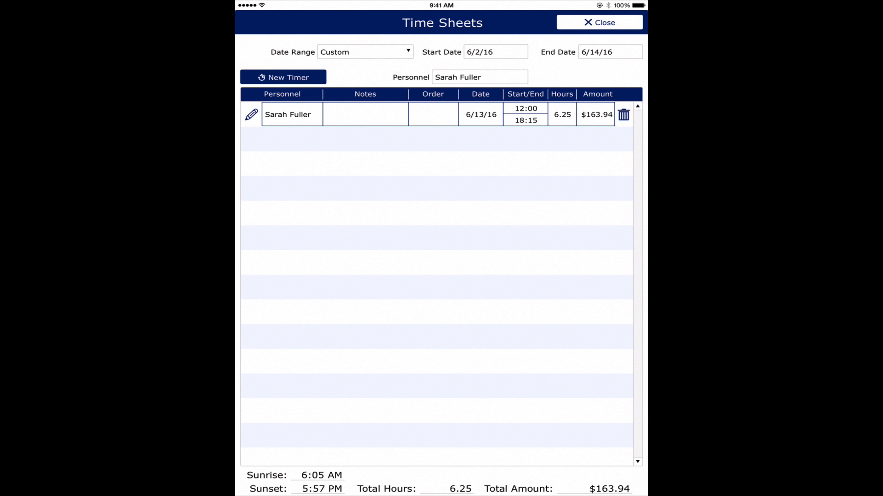
click(364, 52)
click(447, 190)
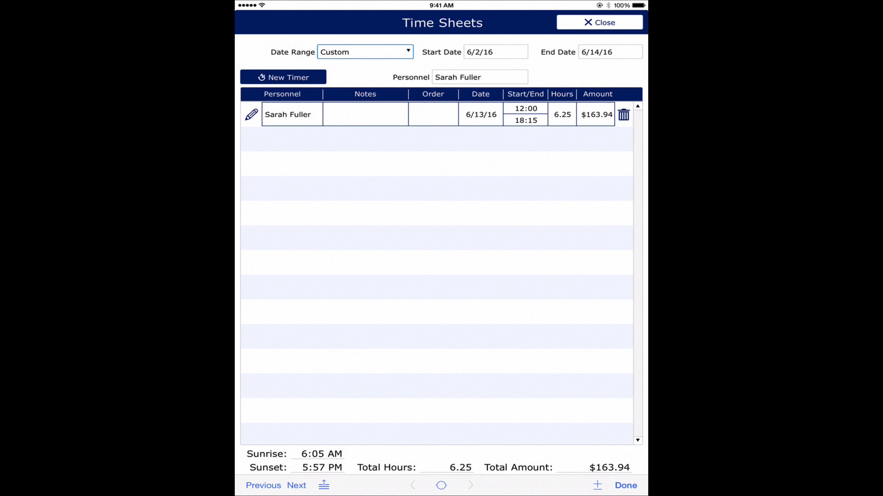